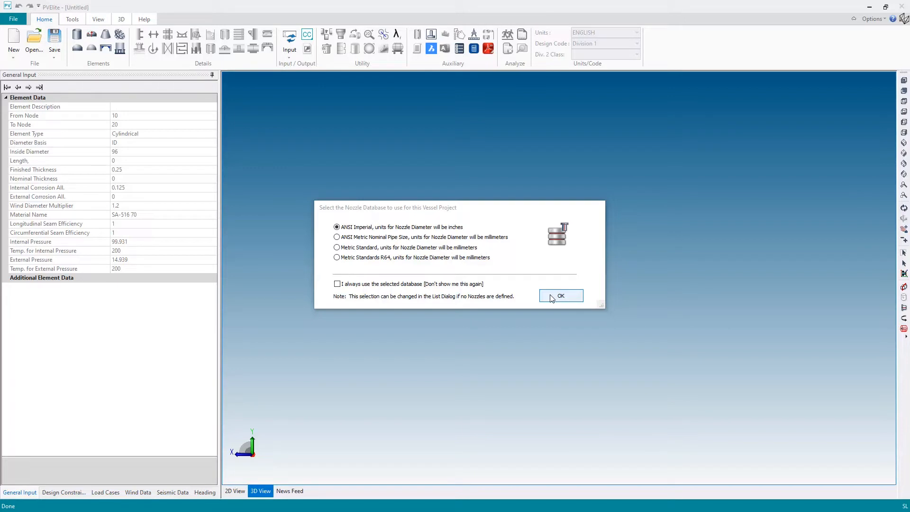
Set the default units file to Newtons.fil in the configuration's default value settings
click(551, 296)
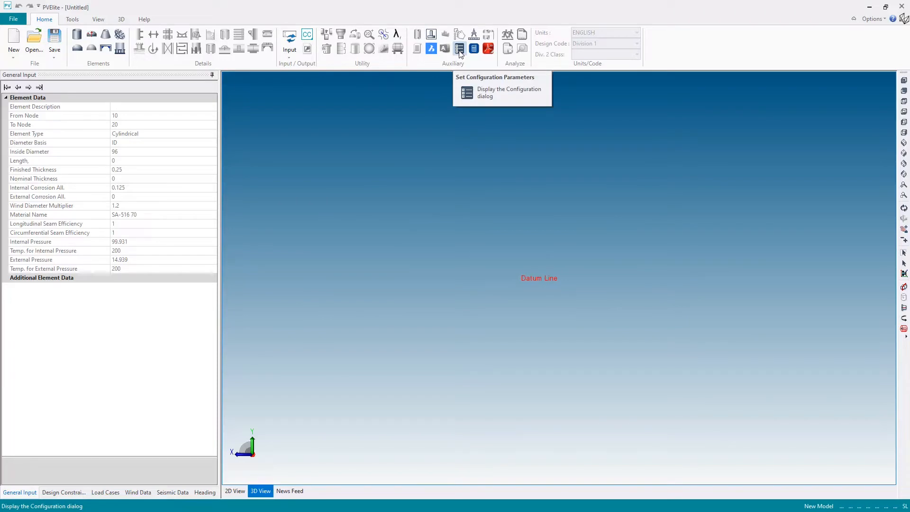
click(459, 50)
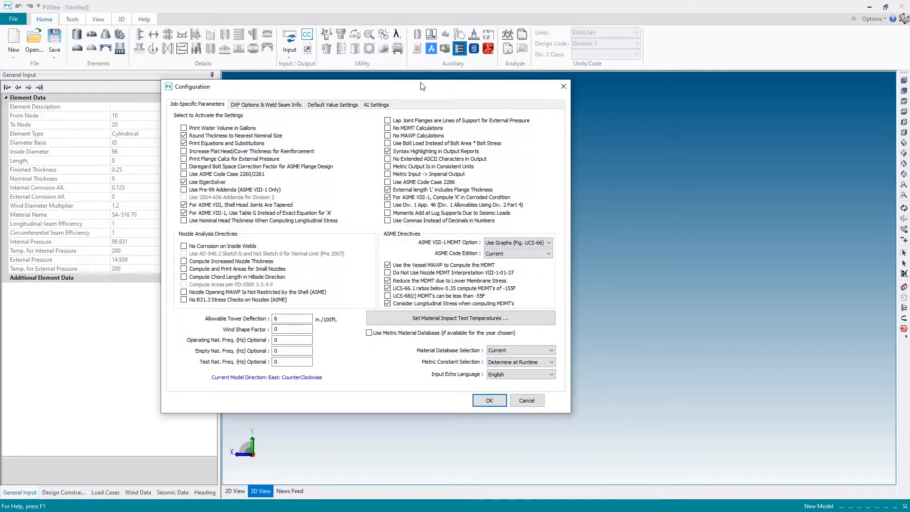
click(340, 105)
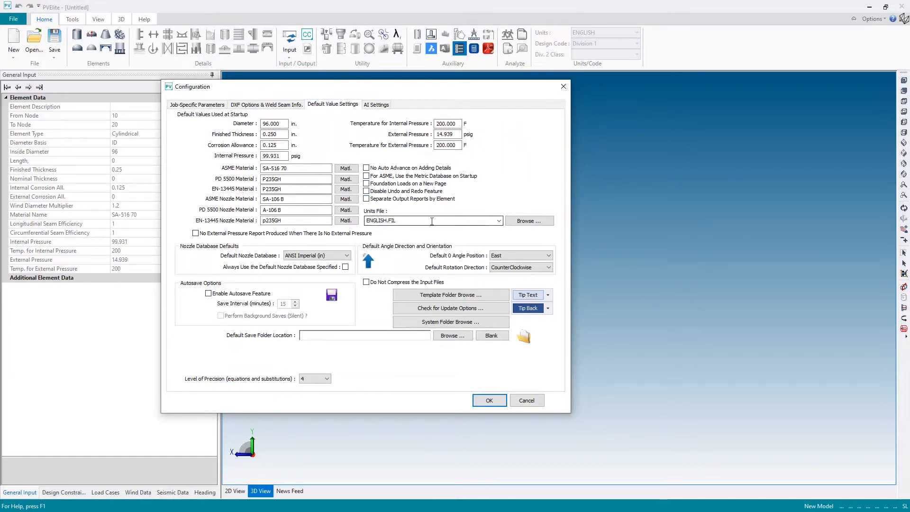
click(499, 221)
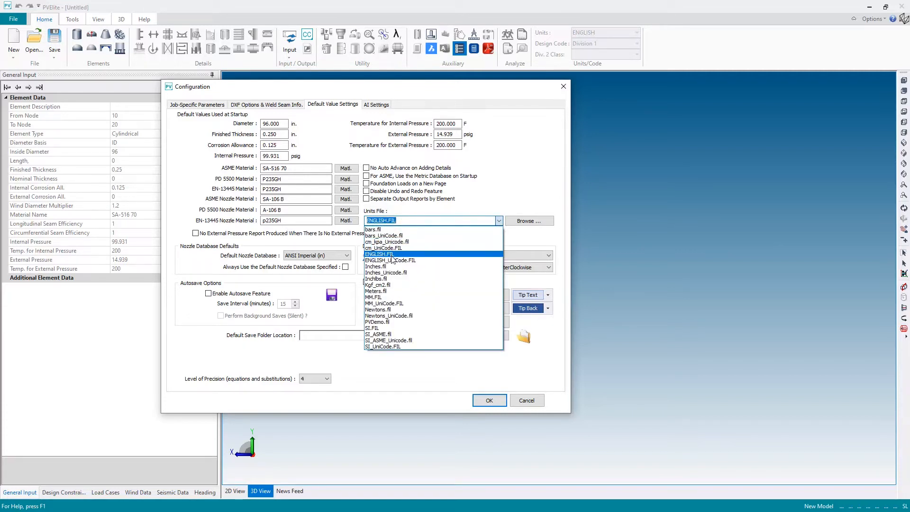
click(383, 310)
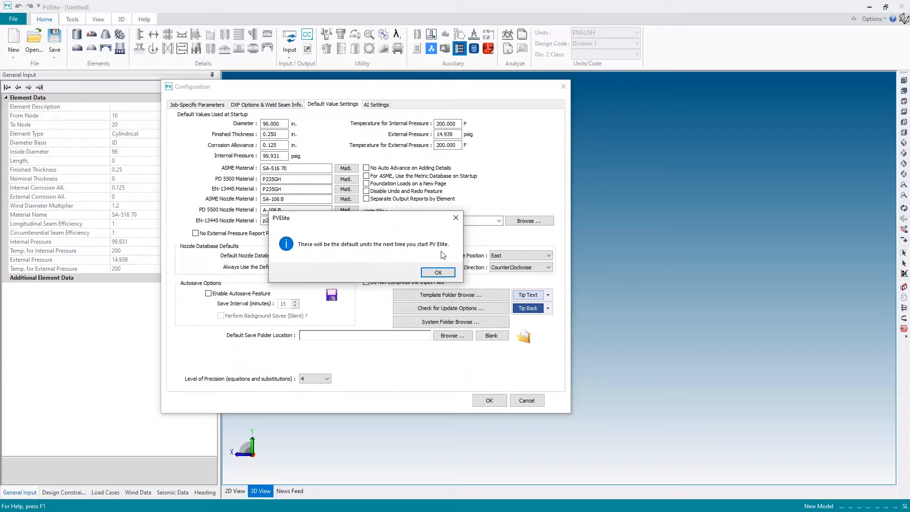
click(436, 274)
click(490, 401)
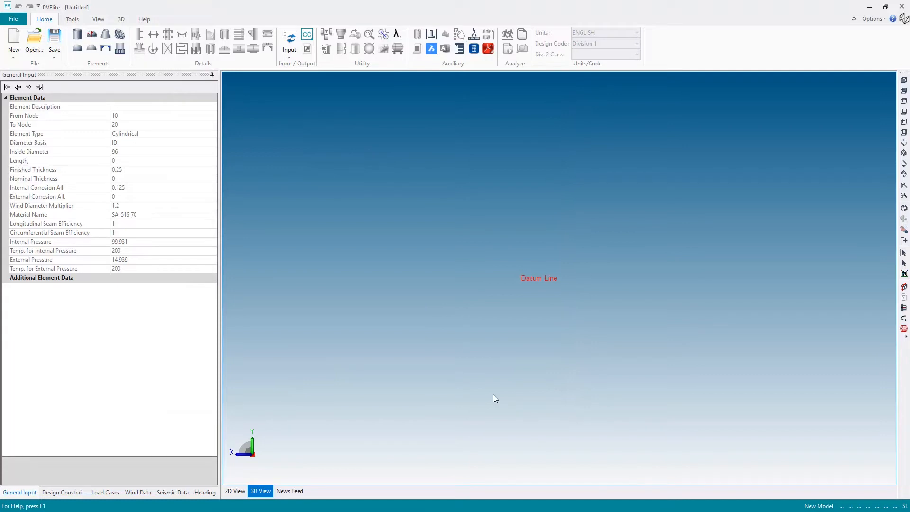
Restart the program and choose the ANSI Metric Nominal Pipe Size nozzle database for the new vessel
click(902, 8)
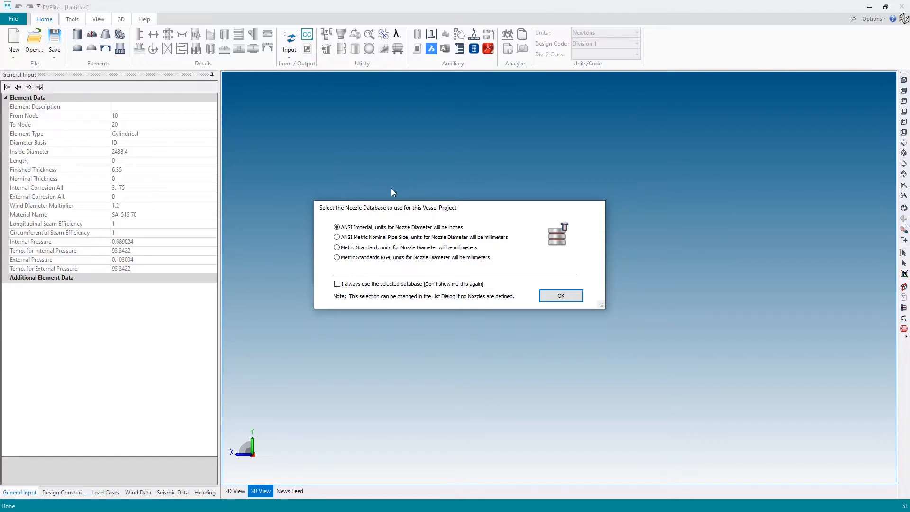
click(344, 239)
click(558, 297)
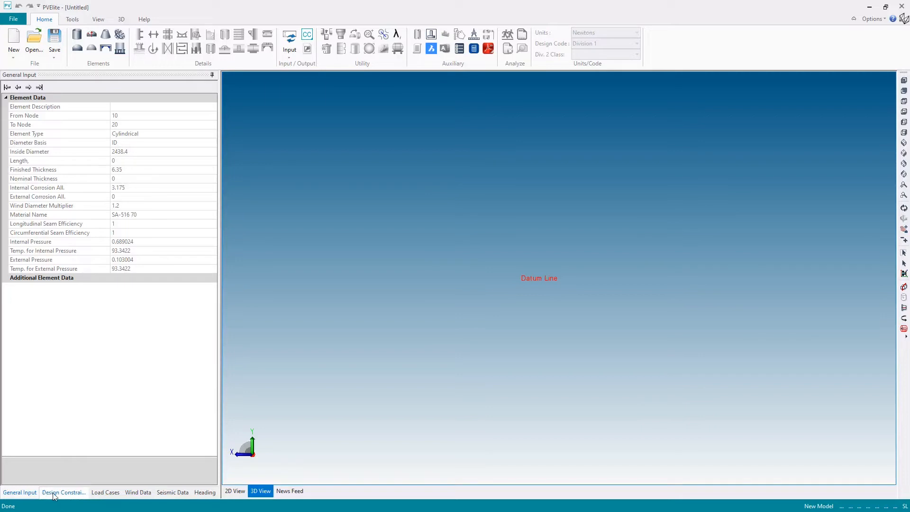
Examine the design constraints and load cases, including the help page on stress combination load abbreviations
click(70, 494)
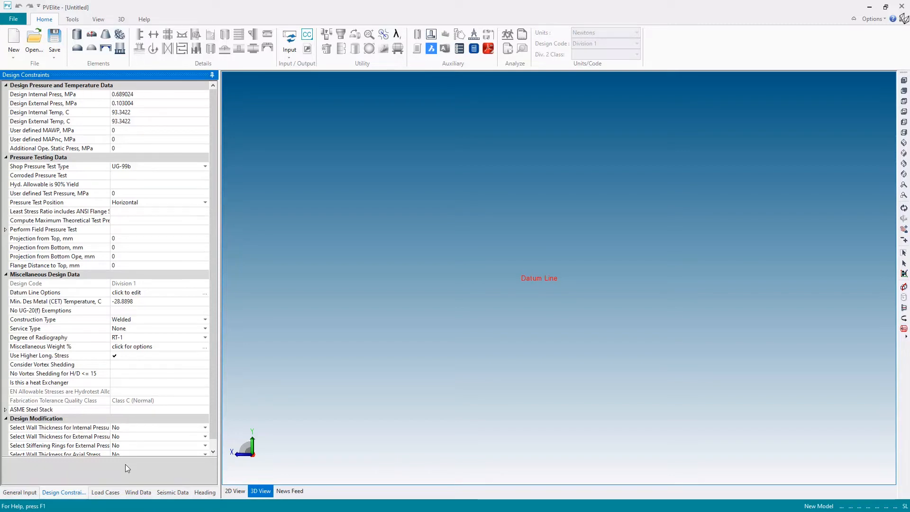
click(106, 492)
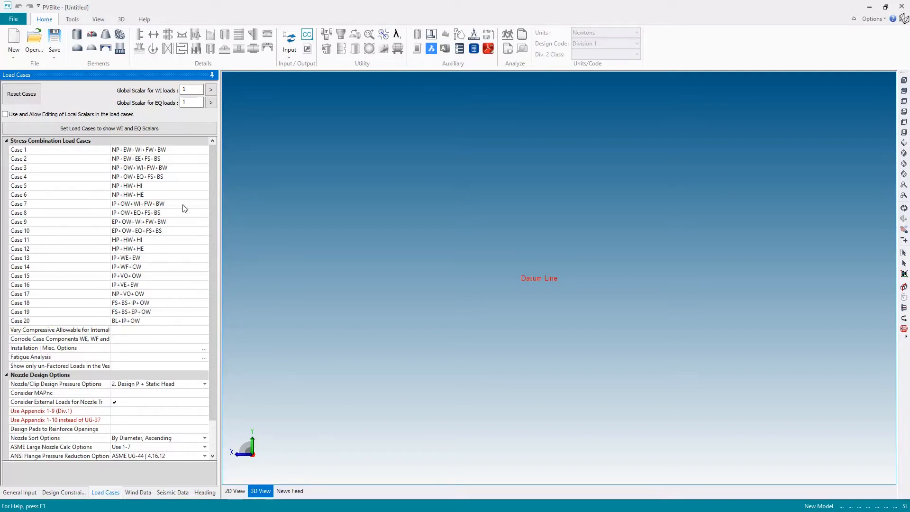
click(83, 150)
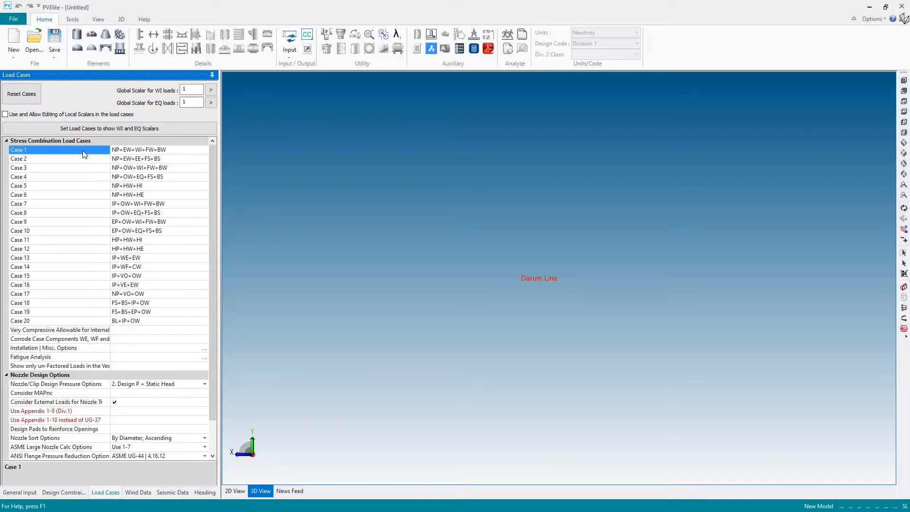
key(F1)
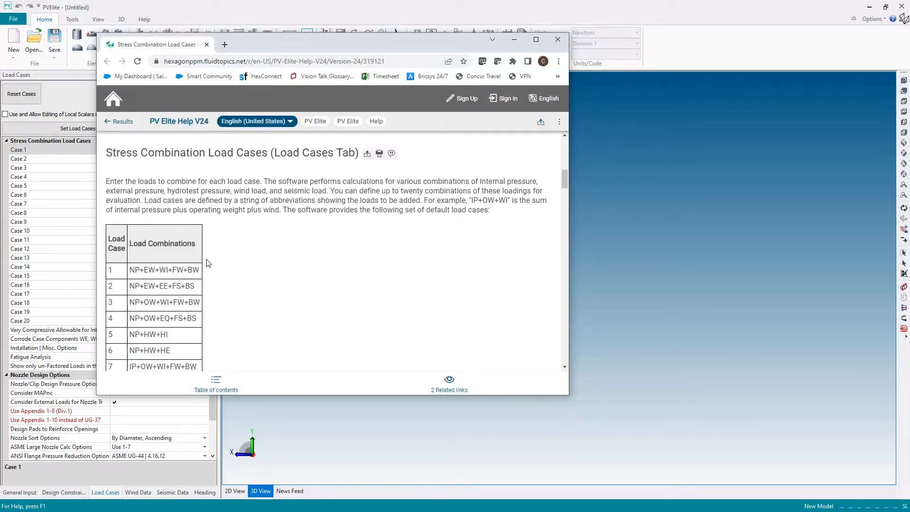
scroll(161, 208, down, 4)
scroll(162, 207, down, 5)
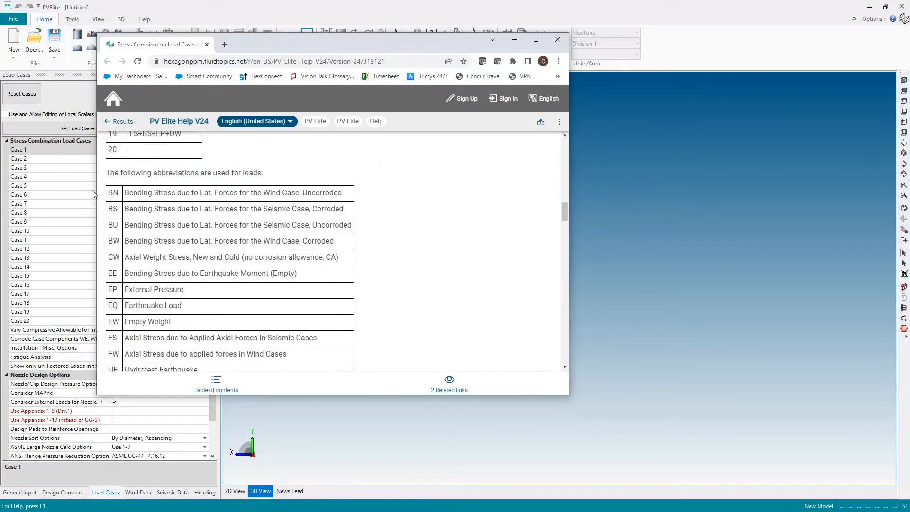
drag(111, 191, 135, 201)
drag(269, 32, 363, 32)
click(221, 224)
scroll(223, 289, down, 4)
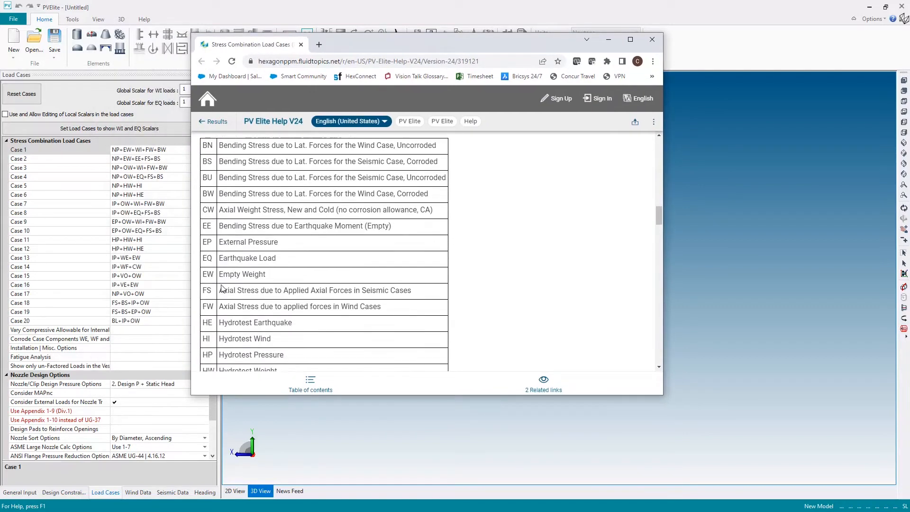
click(652, 39)
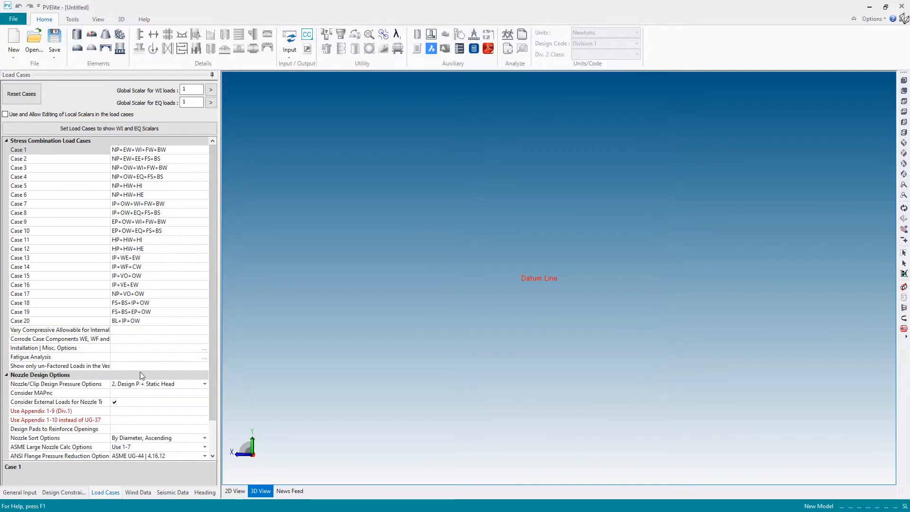
Check the available wind and seismic design code options
click(137, 493)
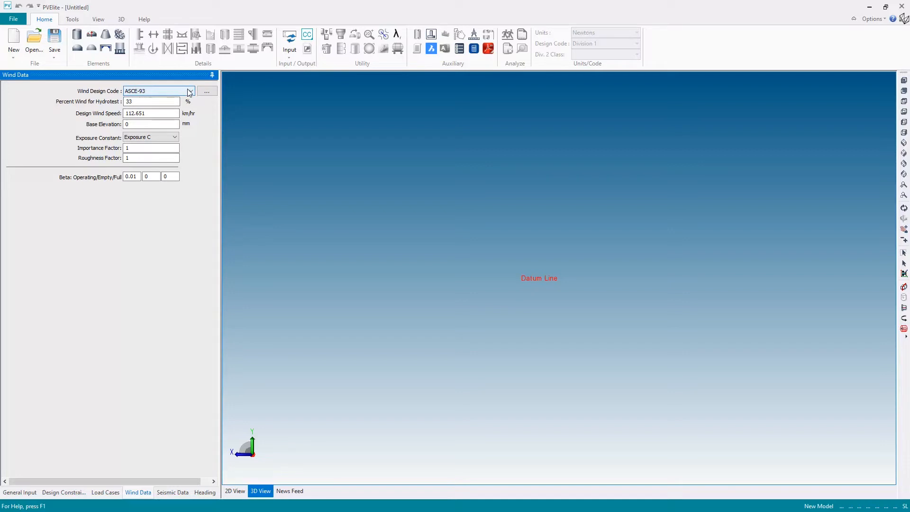
click(191, 91)
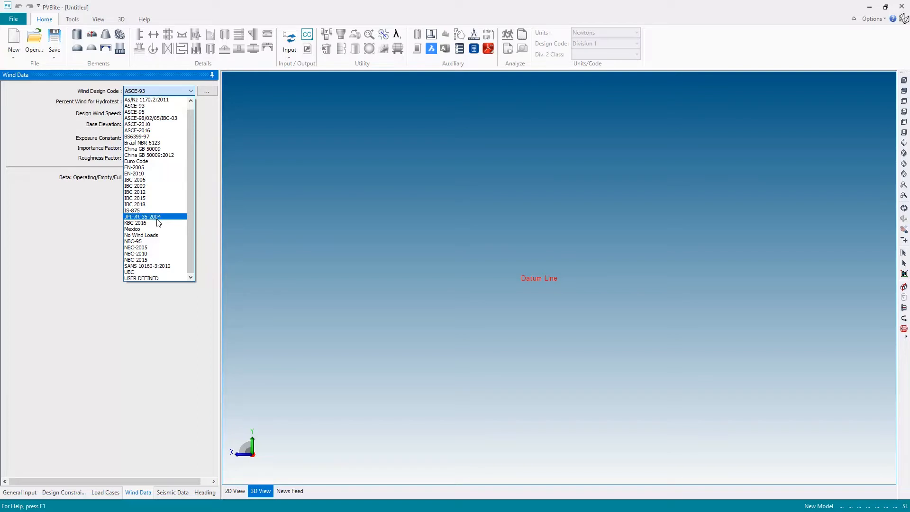
click(79, 115)
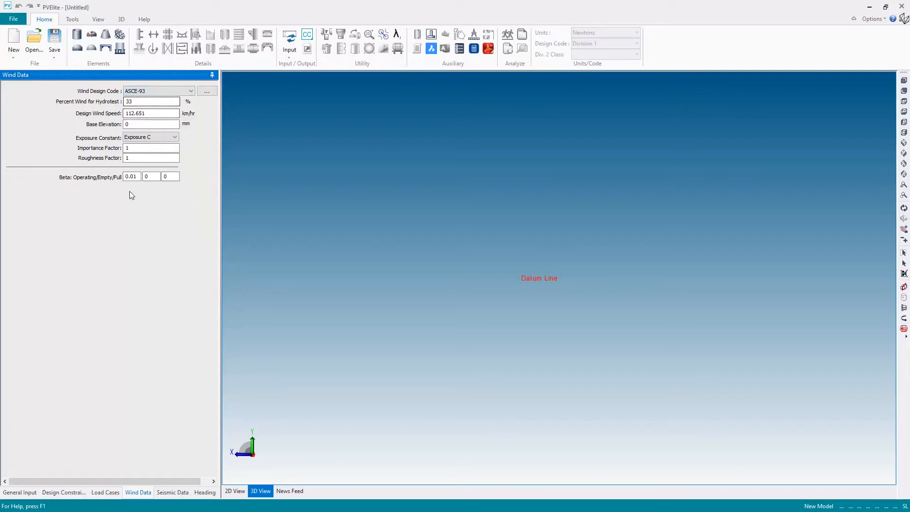
click(173, 492)
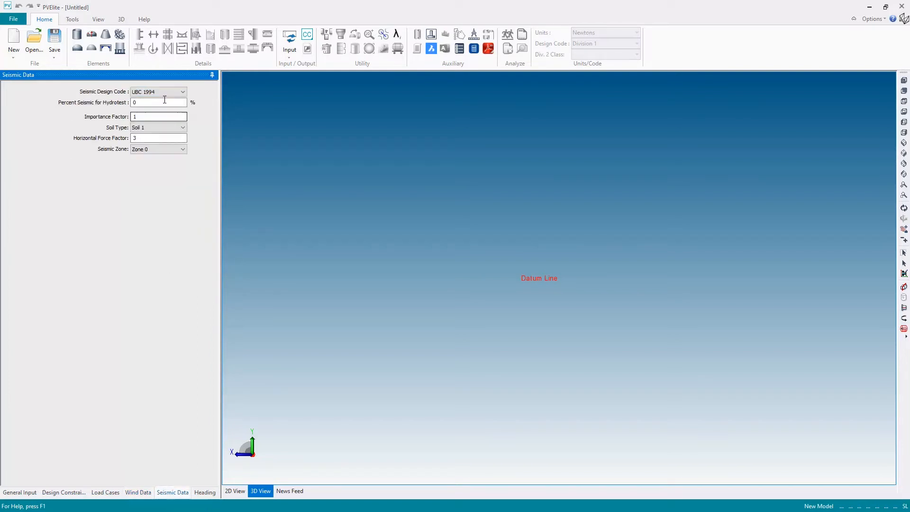
click(180, 91)
click(176, 93)
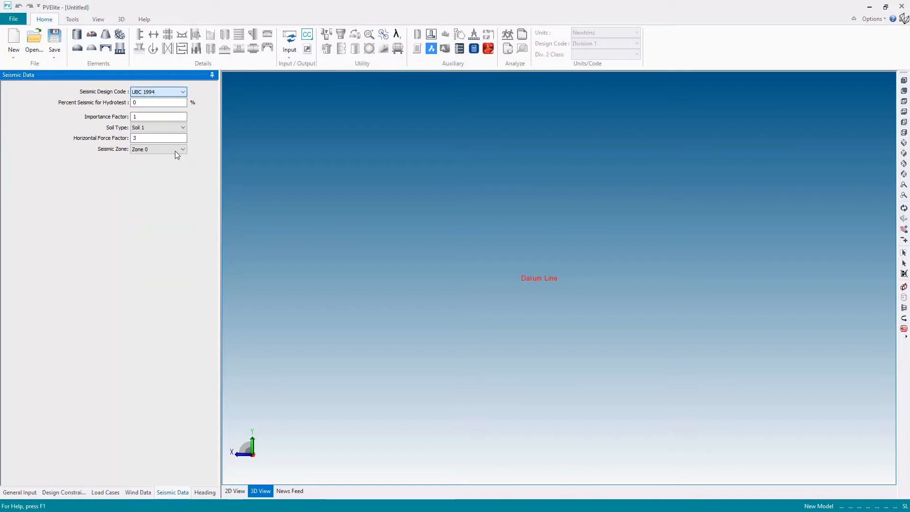
Enter the report heading Line 1 as PV Elite Evaluation
click(204, 492)
click(135, 94)
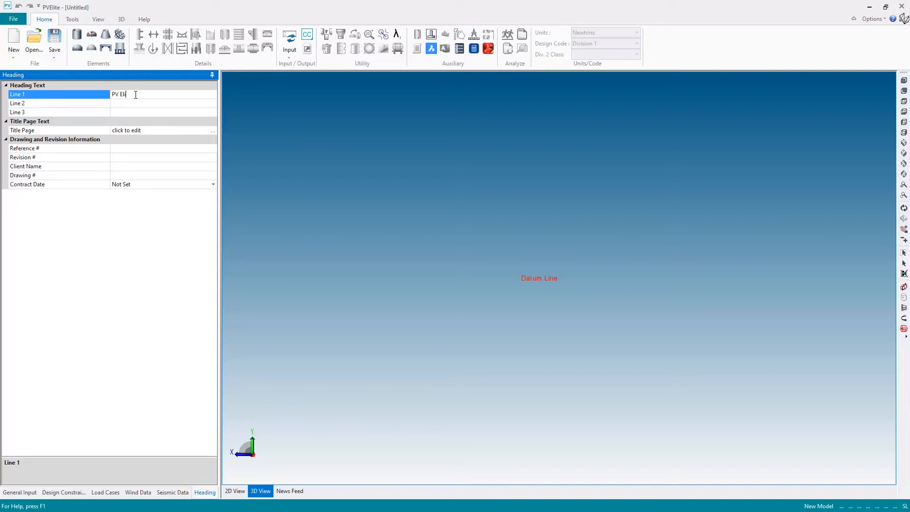
text(valuation)
Insert a skirt element and set its skirt length to 2500 mm
click(19, 492)
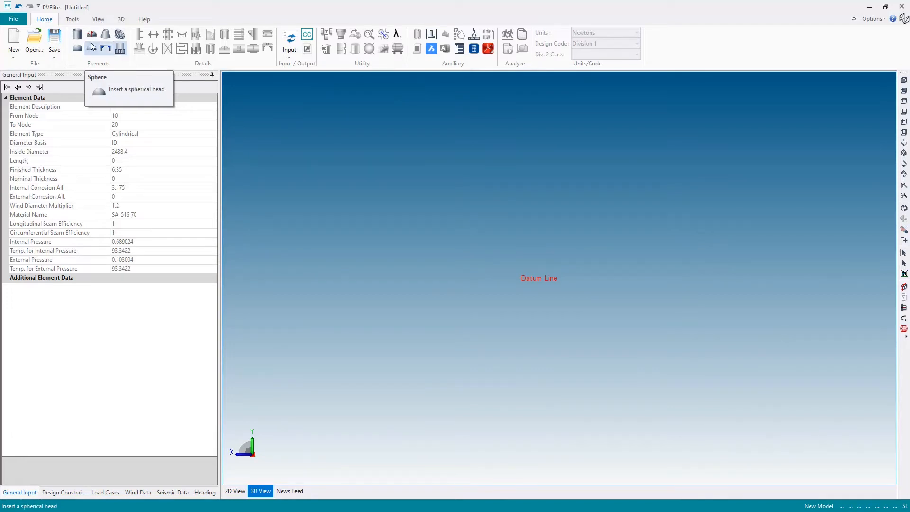
click(121, 49)
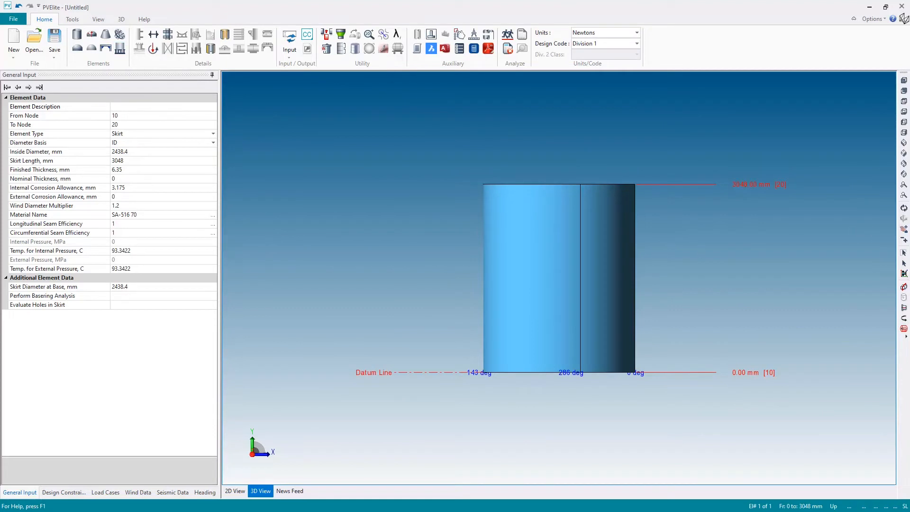
click(904, 208)
drag(624, 207, 514, 283)
scroll(561, 303, up, 5)
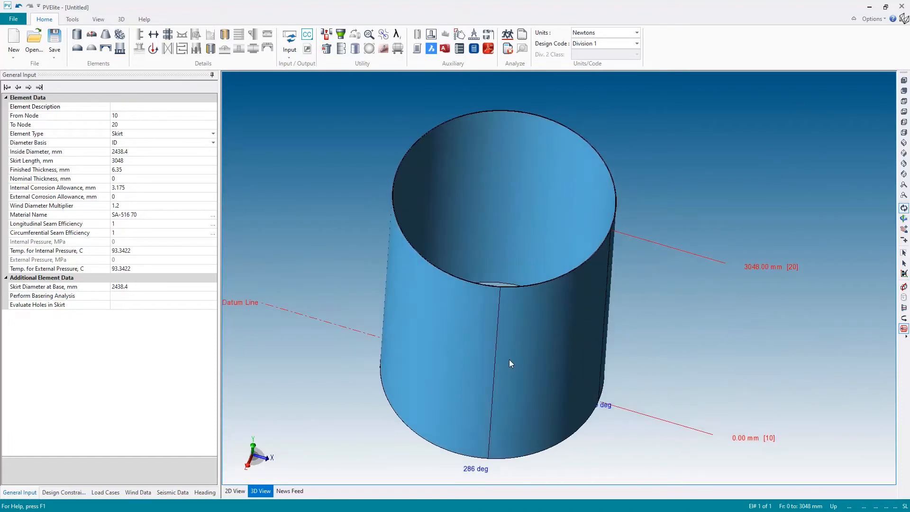
click(135, 161)
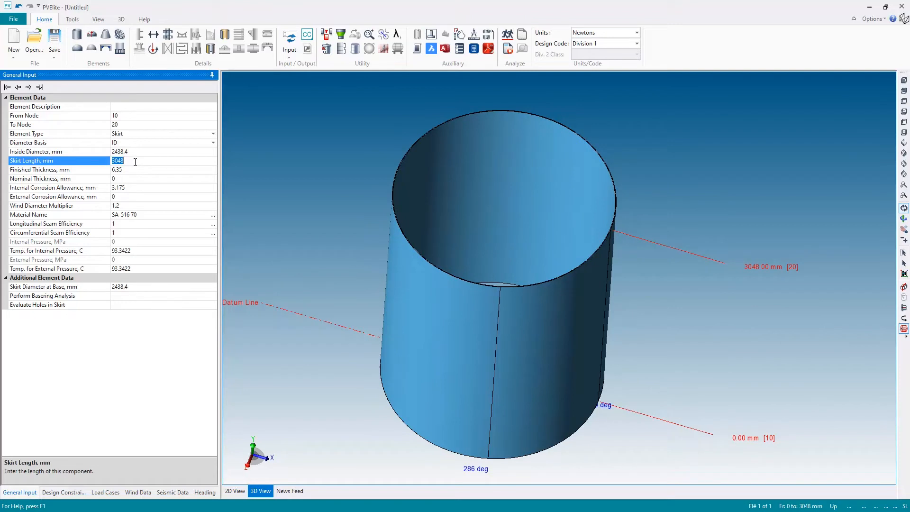
text(2500)
click(422, 294)
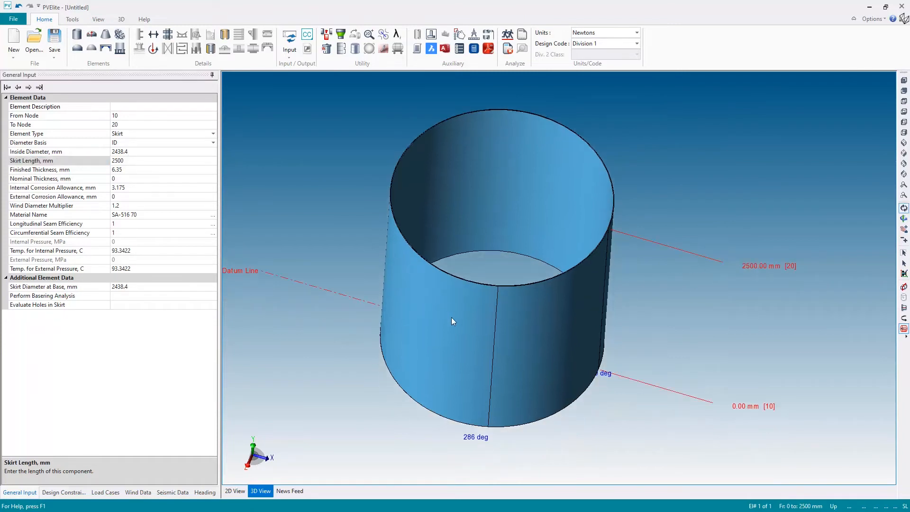
Enable basering analysis for the skirt, choosing the second basering type with gussets, and accept the dialog
drag(479, 335, 478, 284)
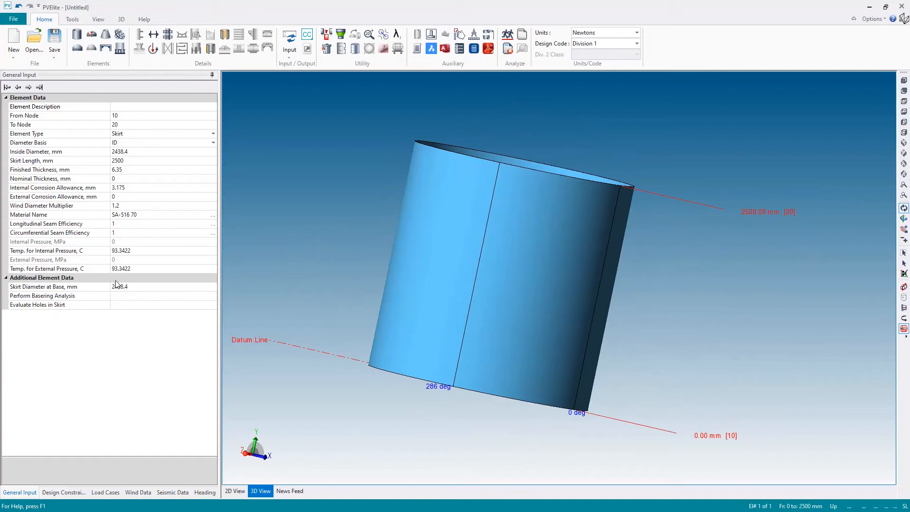
click(33, 297)
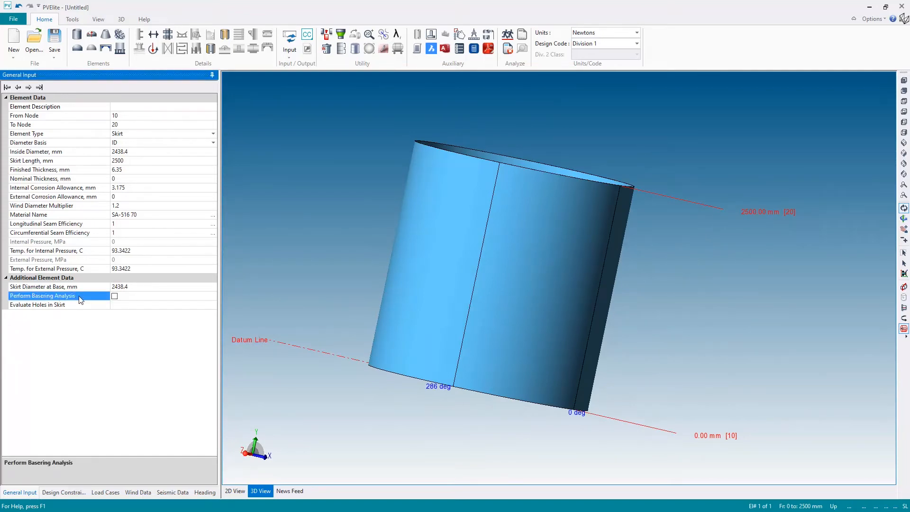
click(114, 296)
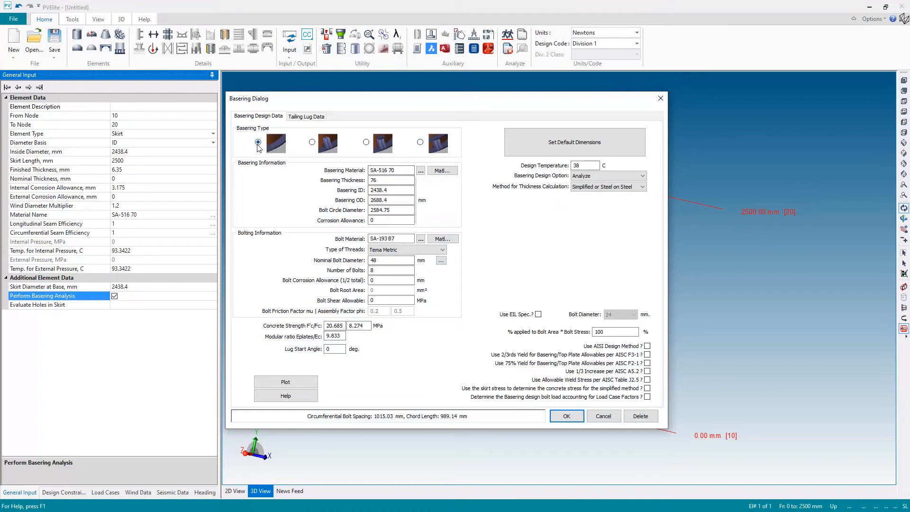
click(312, 142)
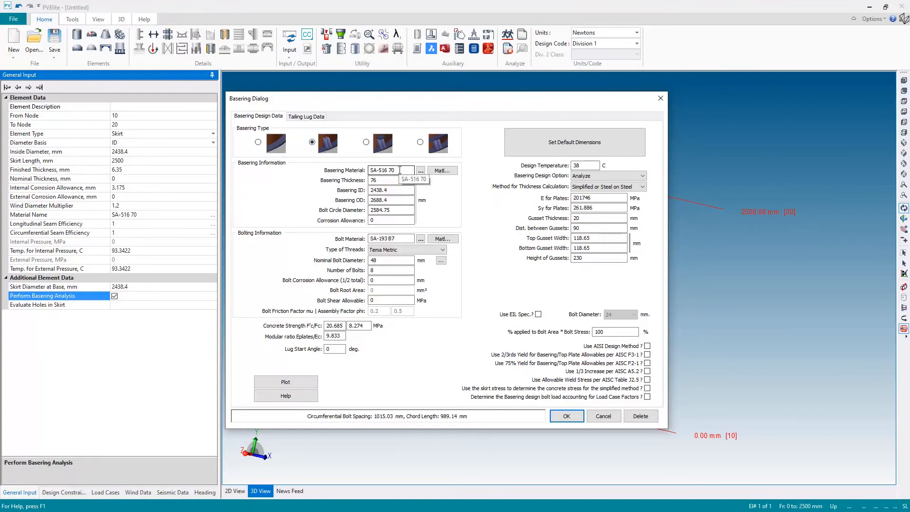
click(385, 172)
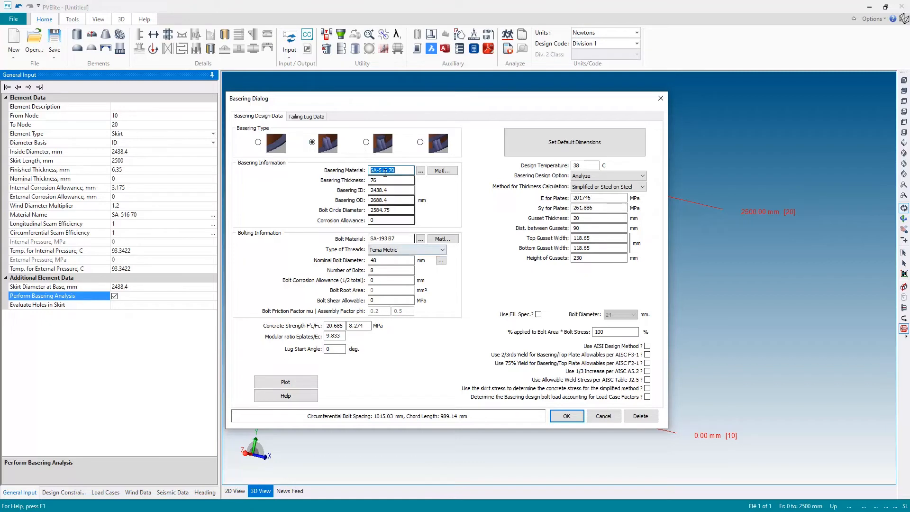
click(387, 200)
key(Tab)
key(Tab)
key(Tab)
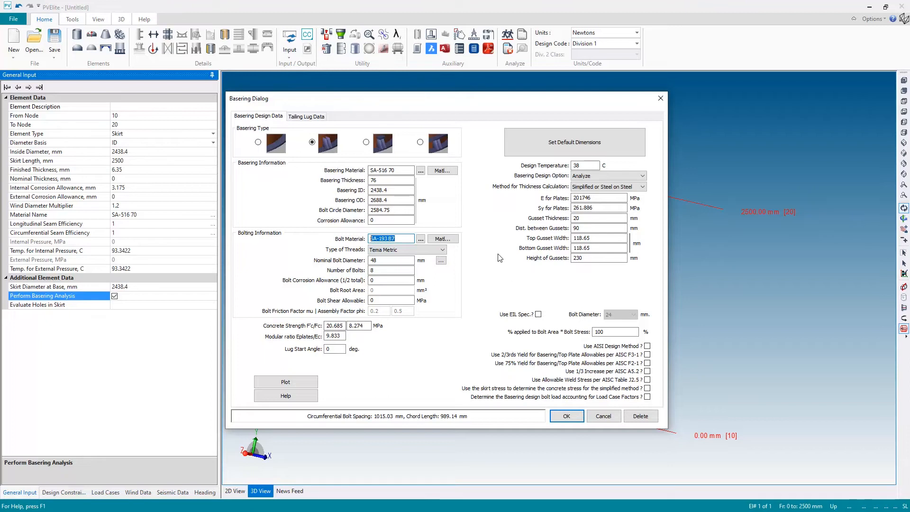
click(563, 416)
Add an elliptical head on top of the skirt
drag(617, 314, 515, 396)
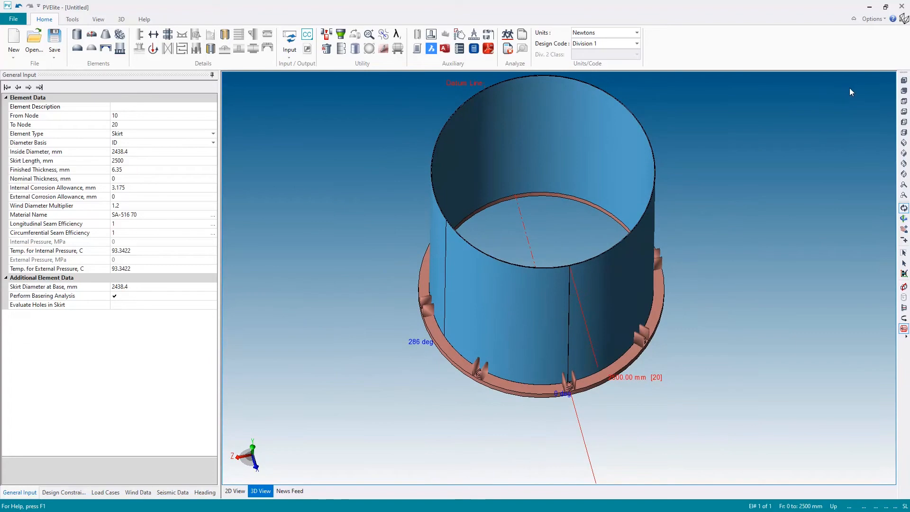
click(904, 80)
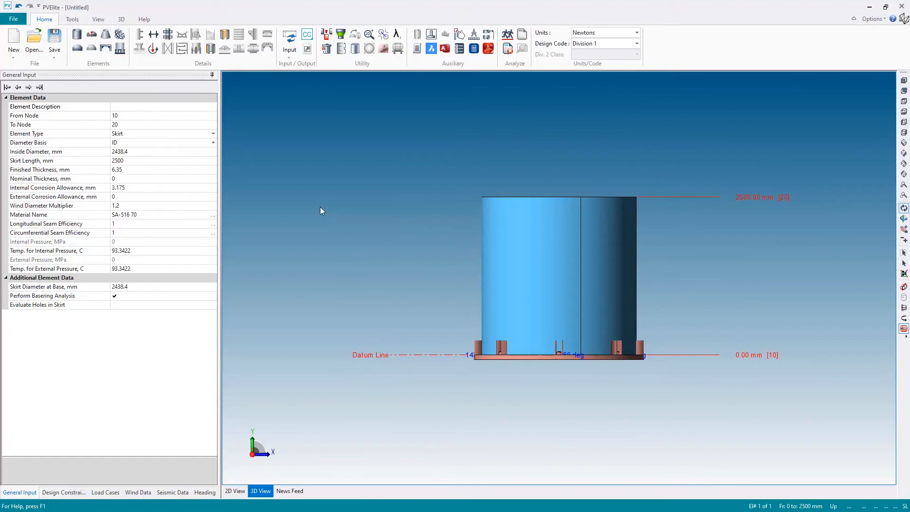
click(77, 49)
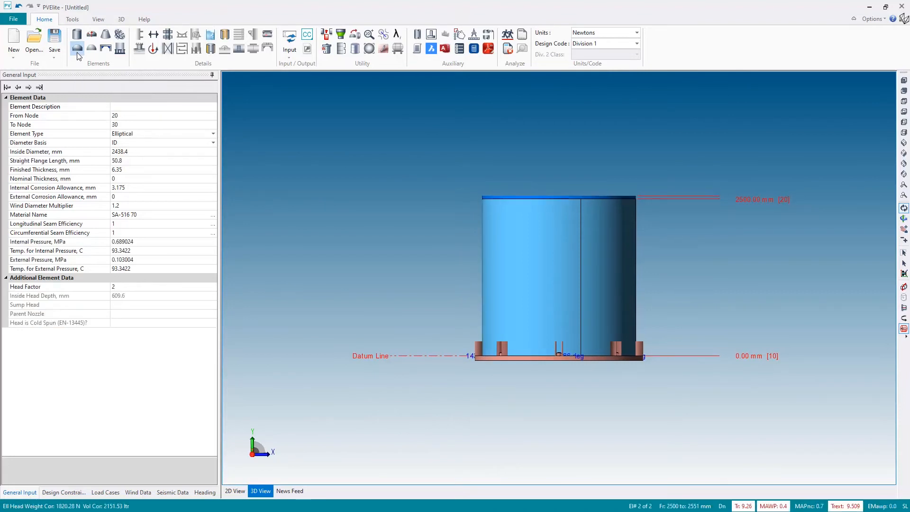
Make the outer shells transparent and inspect the skirt and elliptical head elements in the 3D view
drag(633, 188, 504, 189)
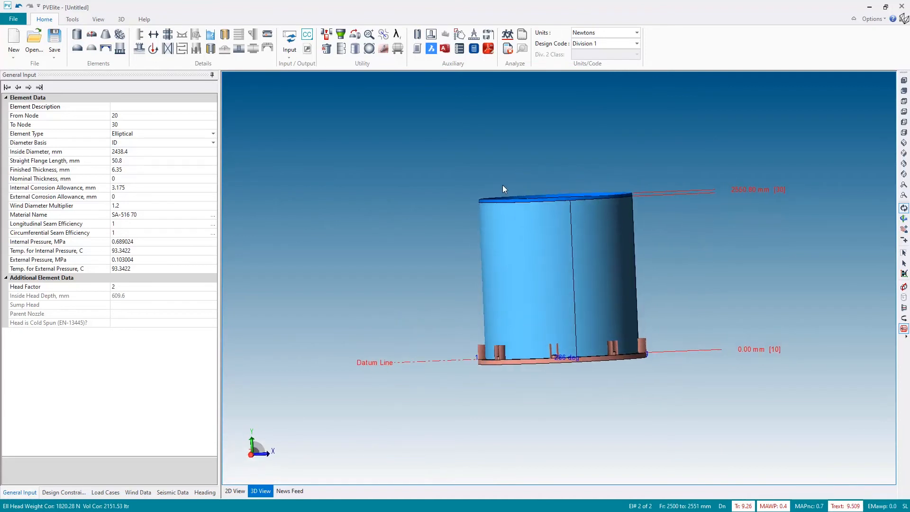
click(903, 298)
scroll(561, 243, up, 4)
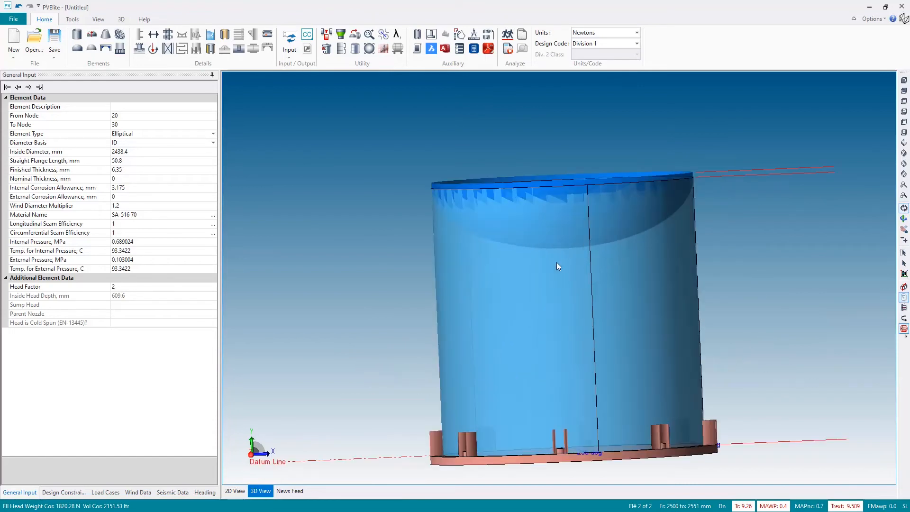
click(562, 252)
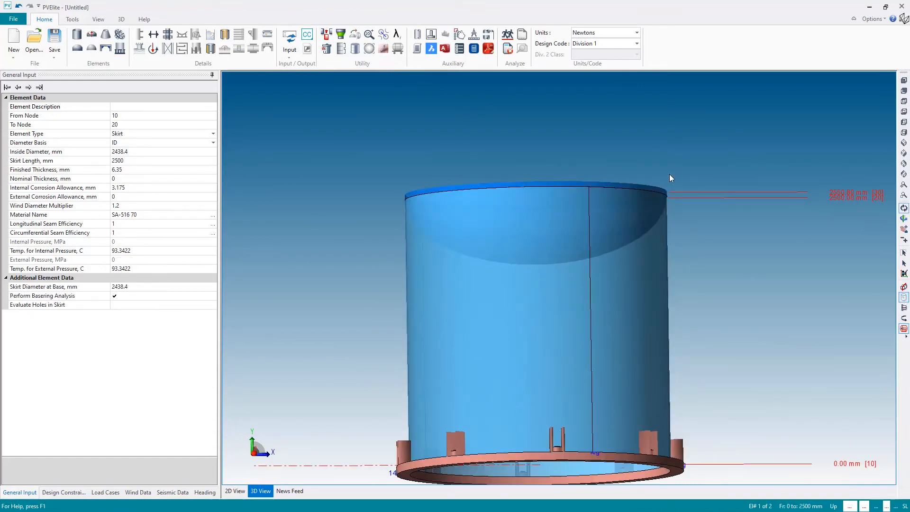
drag(785, 225, 712, 227)
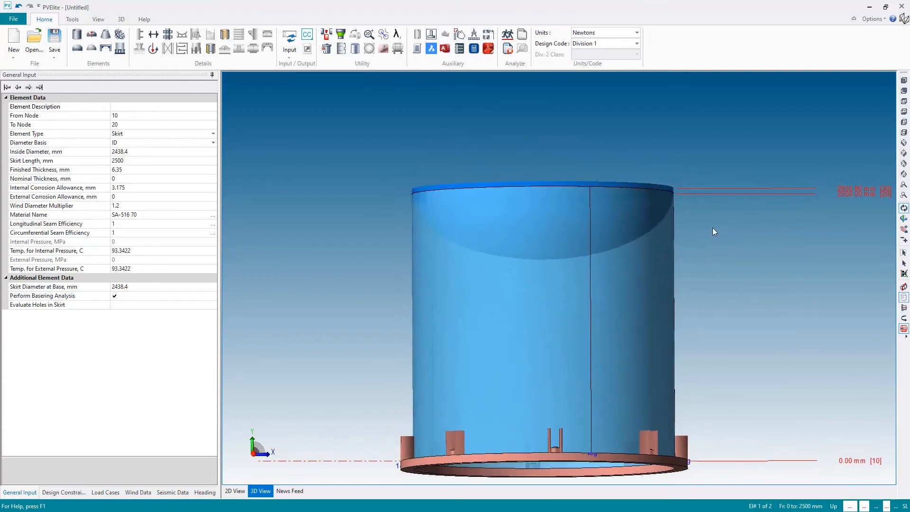
click(29, 87)
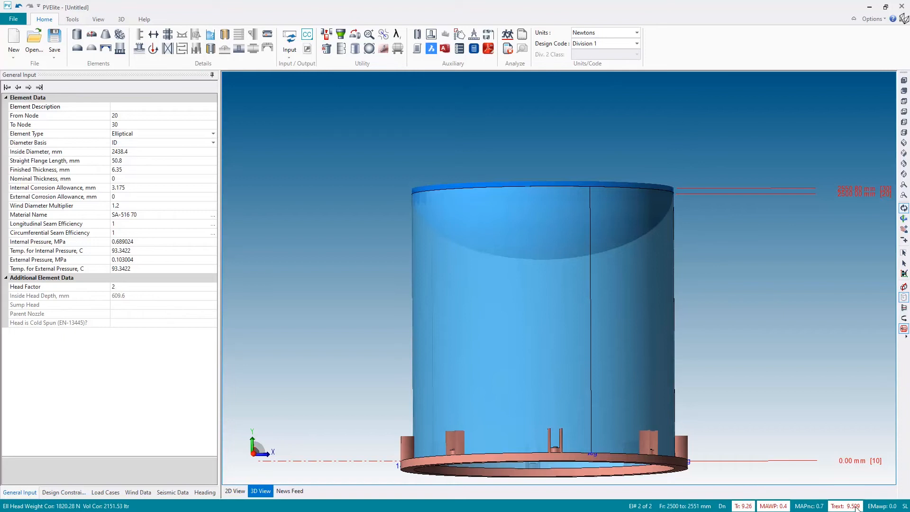
middle_drag(753, 307, 738, 234)
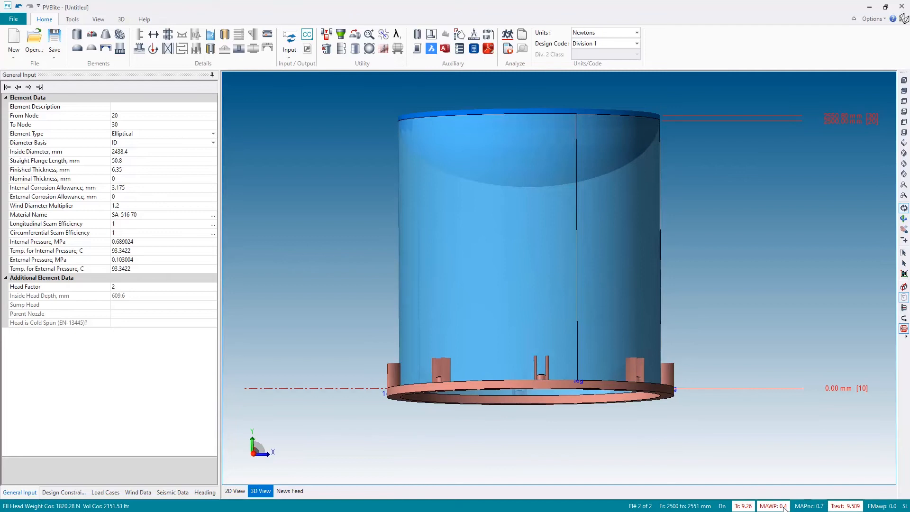
Set the elliptical head's finished thickness to 10 mm
click(86, 245)
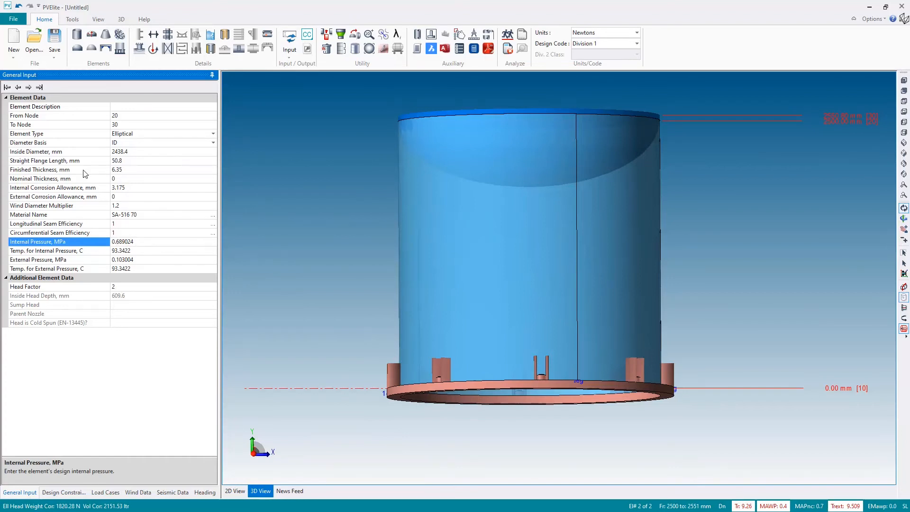
click(115, 172)
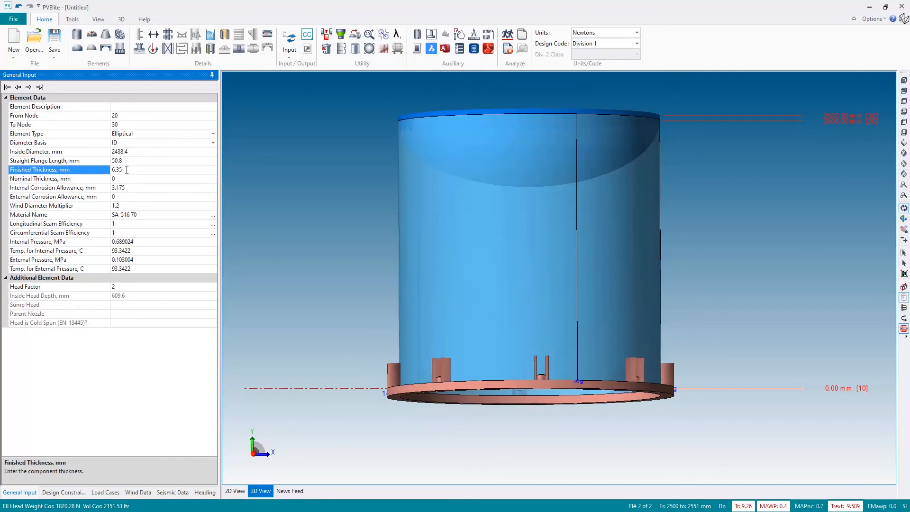
click(126, 169)
text(10)
key(Return)
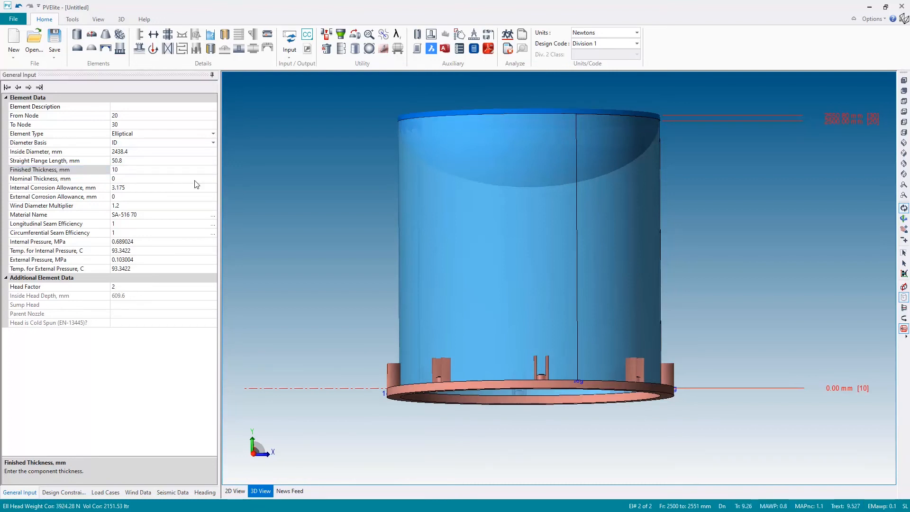
Restore the default 3D view and turn outer shell transparency back off
click(68, 170)
double_click(121, 170)
click(903, 81)
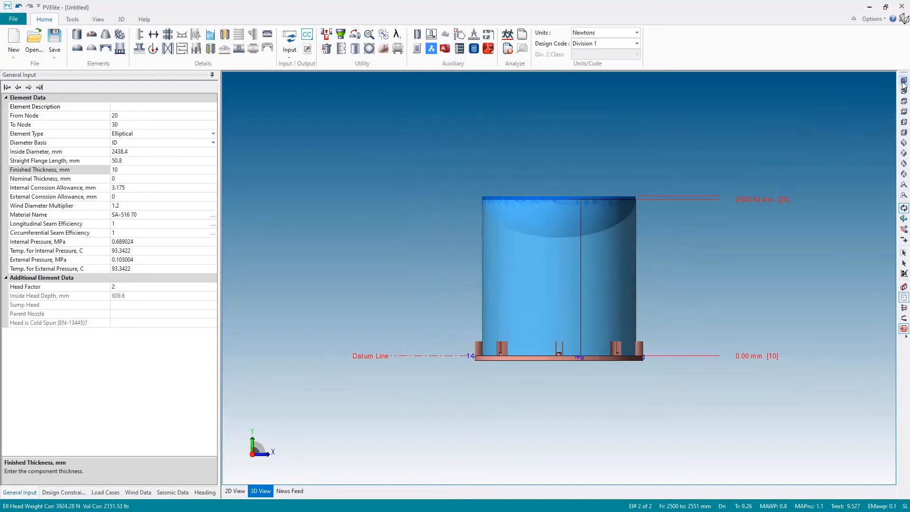
click(904, 297)
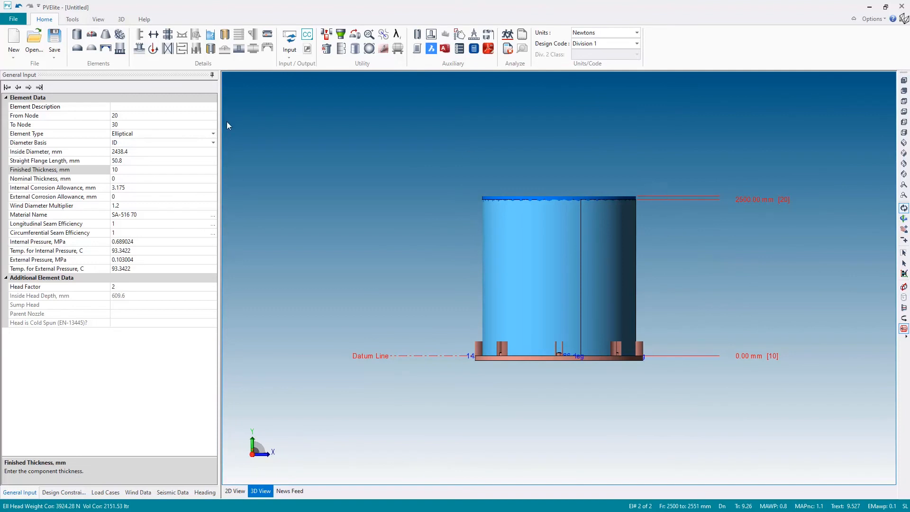
Insert a cylindrical shell above the bottom head and set its cylinder length to 3000 mm
click(76, 37)
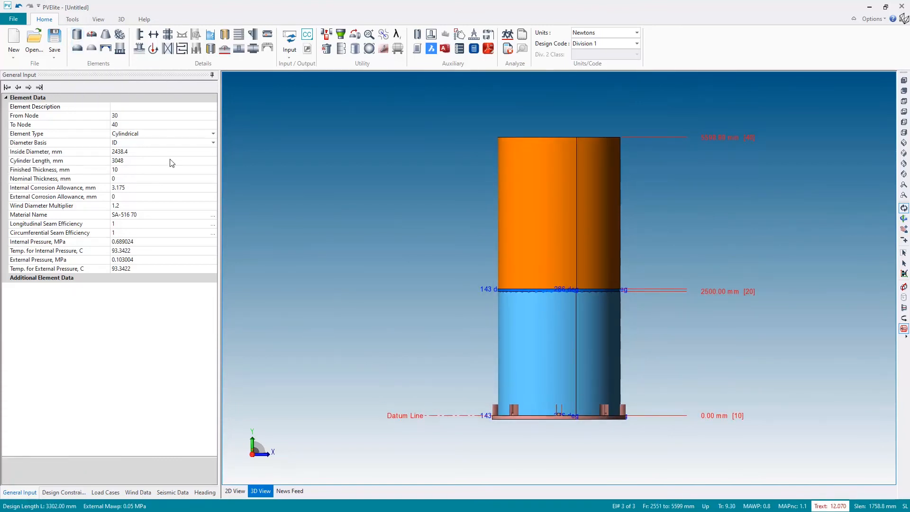
click(144, 160)
text(30)
key(Return)
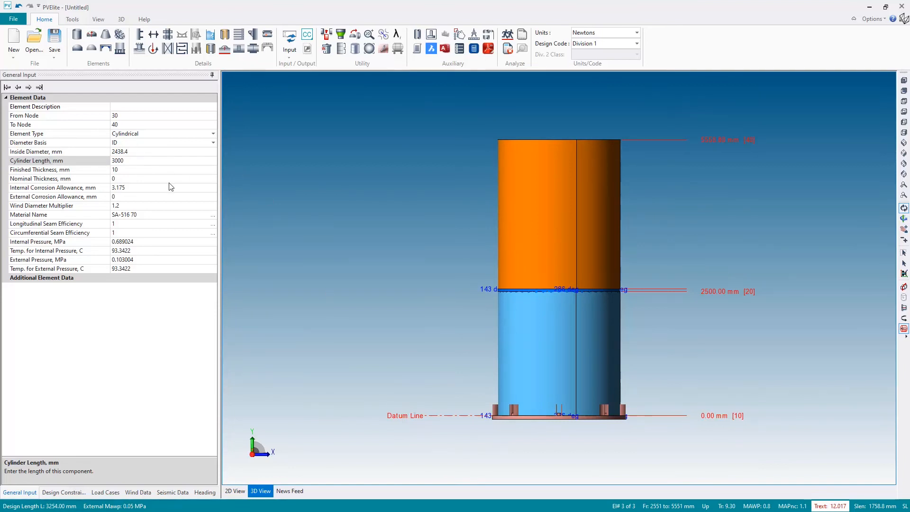
Enable automatic wall thickness selection for external pressure in the design constraints, then return to the cylinder's general input
click(97, 169)
click(116, 171)
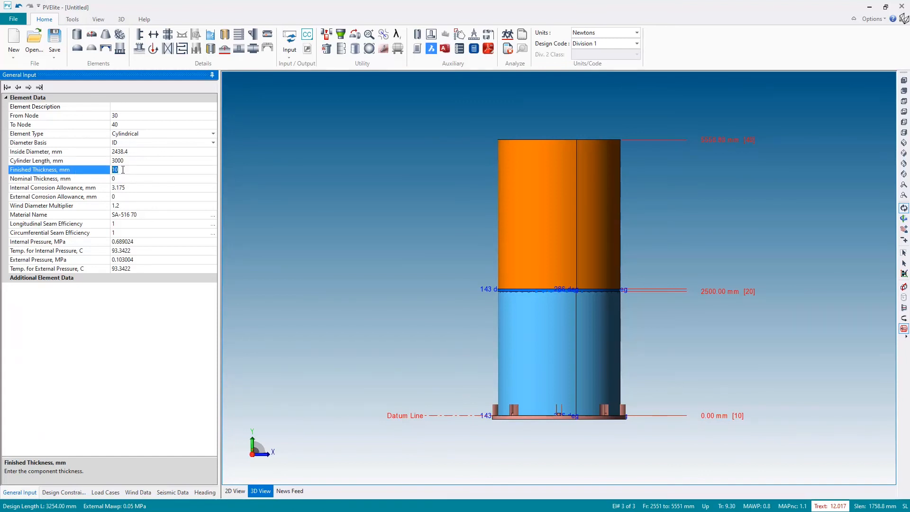
click(74, 495)
drag(215, 397, 214, 444)
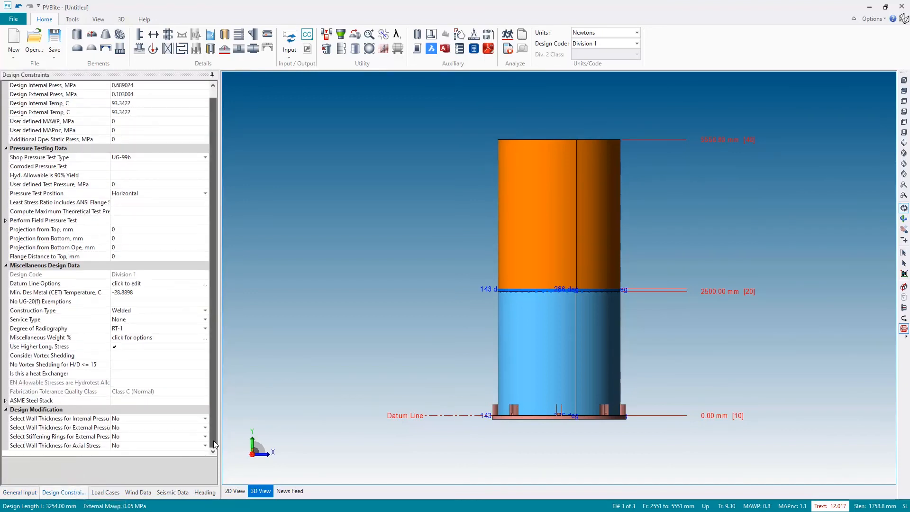
click(50, 430)
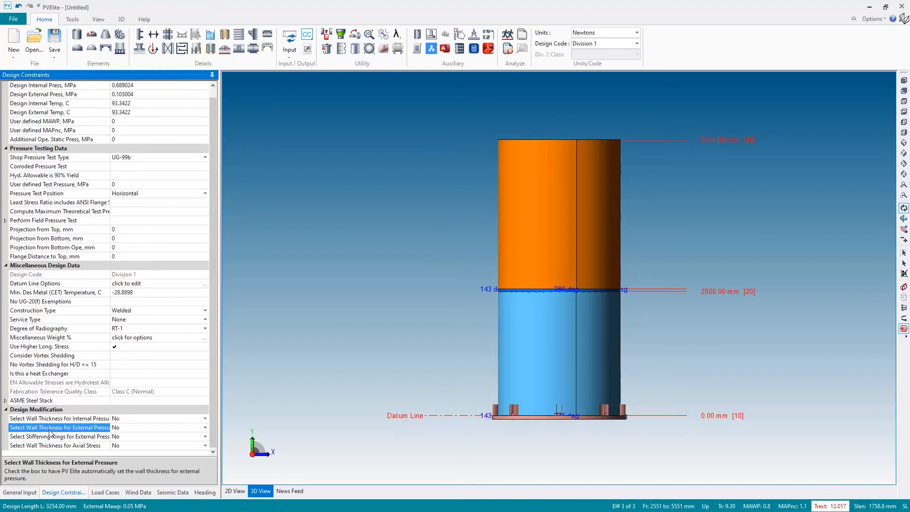
click(94, 420)
click(93, 427)
click(204, 427)
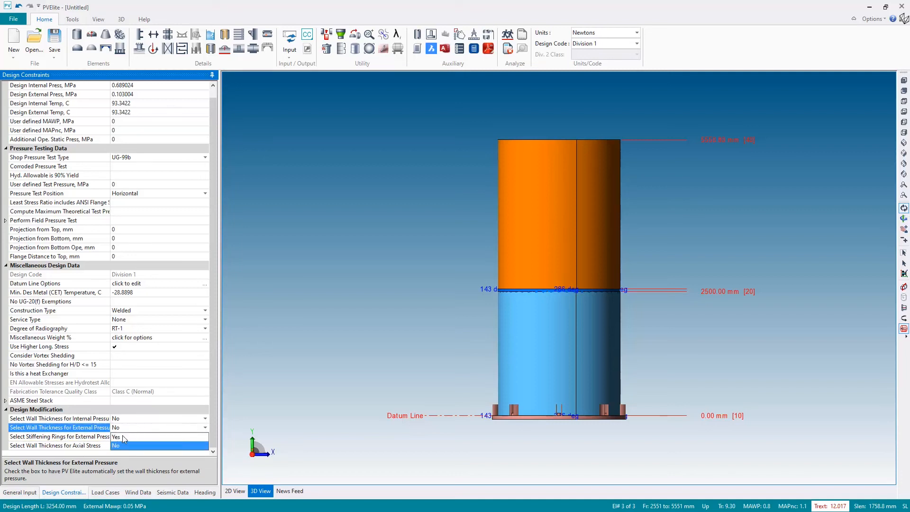
click(121, 437)
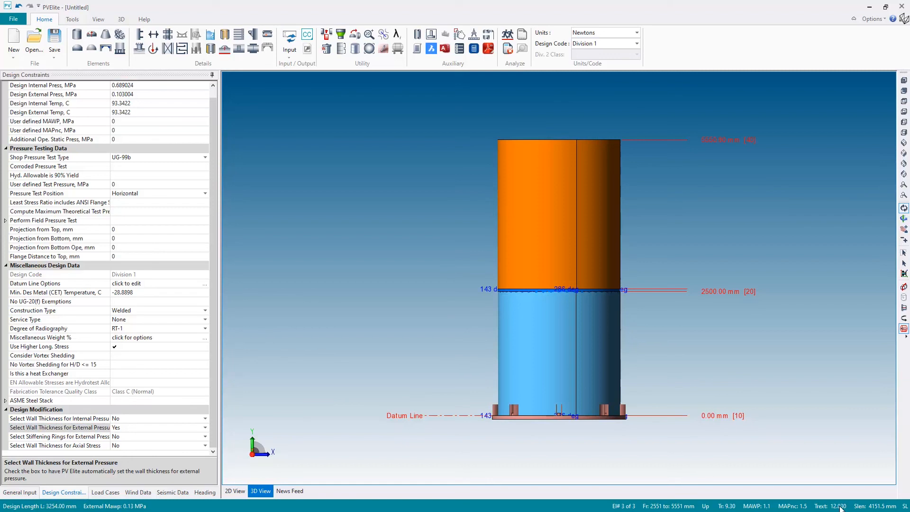
click(19, 492)
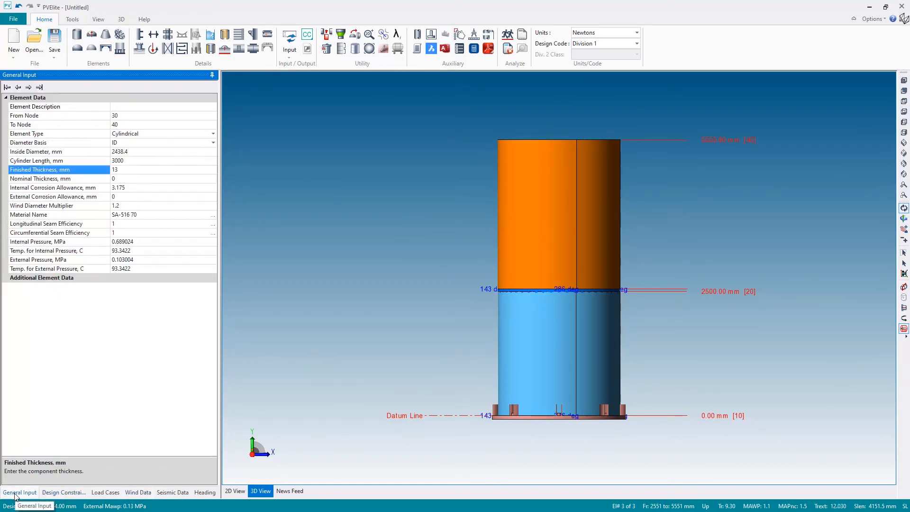
click(126, 169)
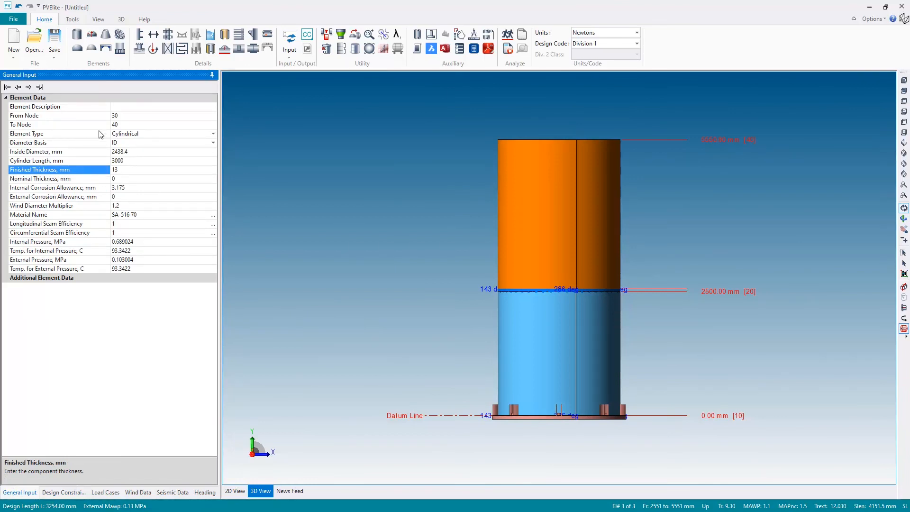
Insert a conical section above the cylinder and set its cone length to 1500 mm
click(106, 39)
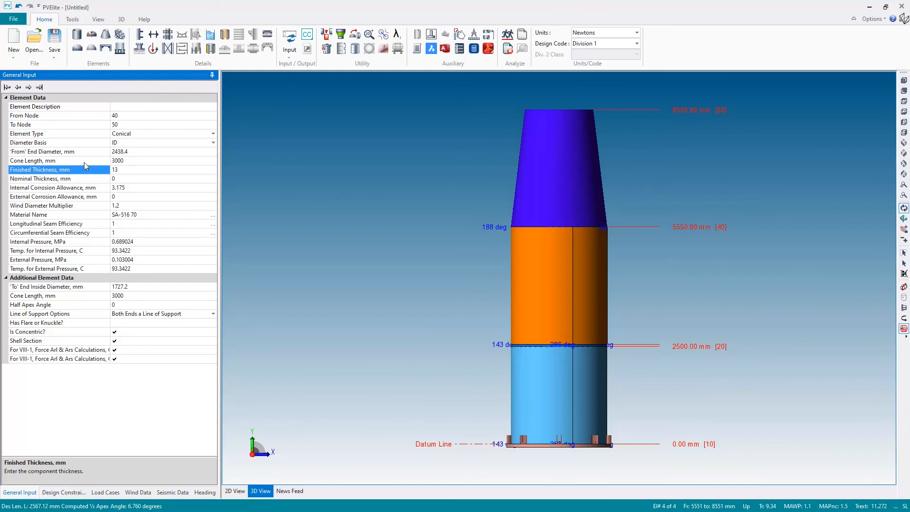
click(125, 160)
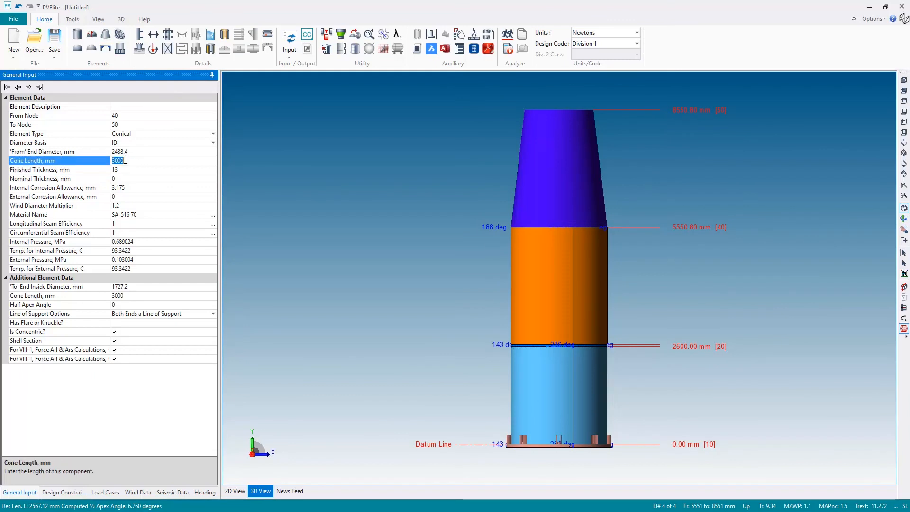
text(150)
key(Return)
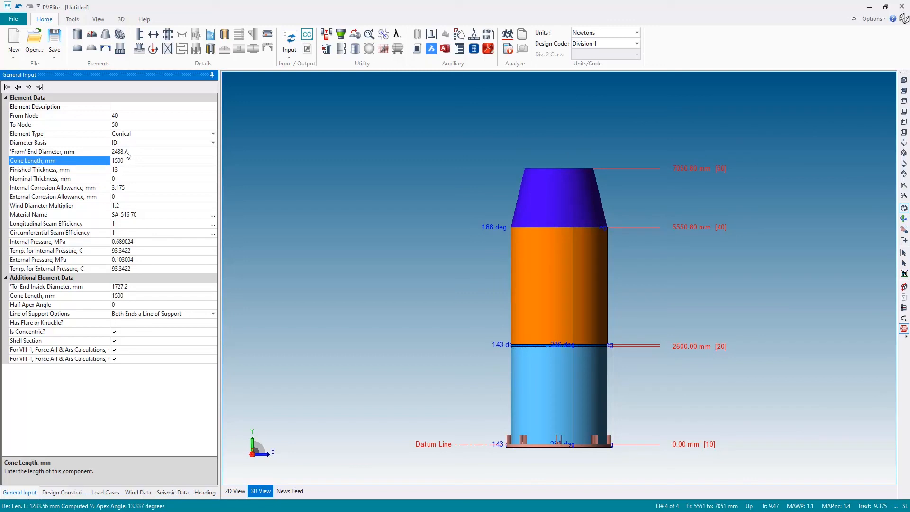
Add two cylindrical shells above the cone and cap the vessel with an elliptical top head
click(78, 36)
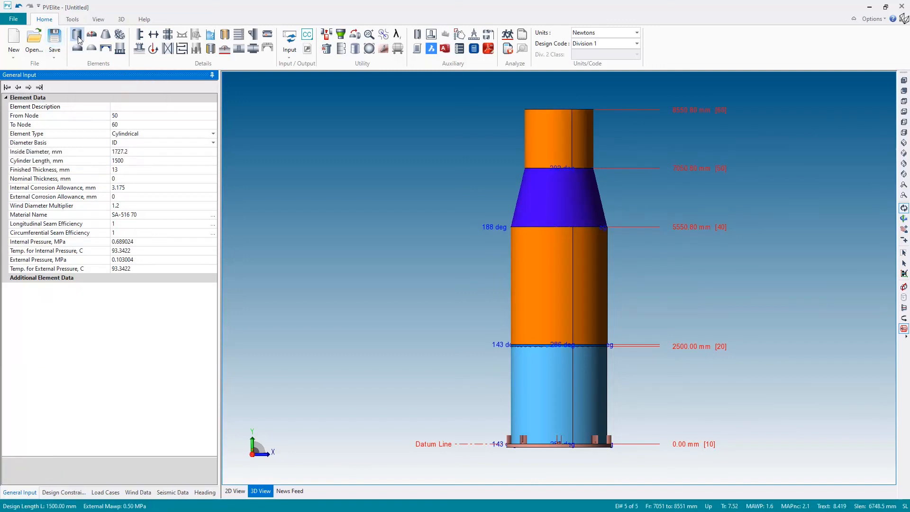
click(78, 36)
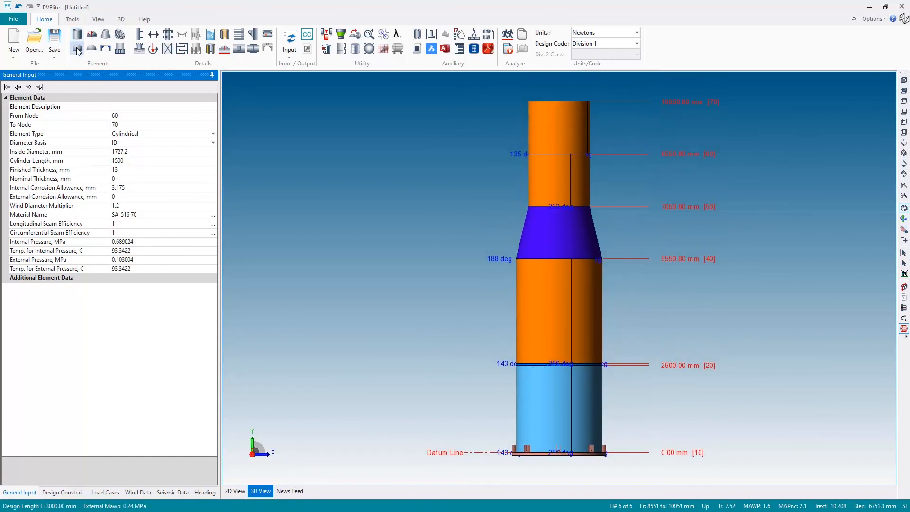
click(76, 48)
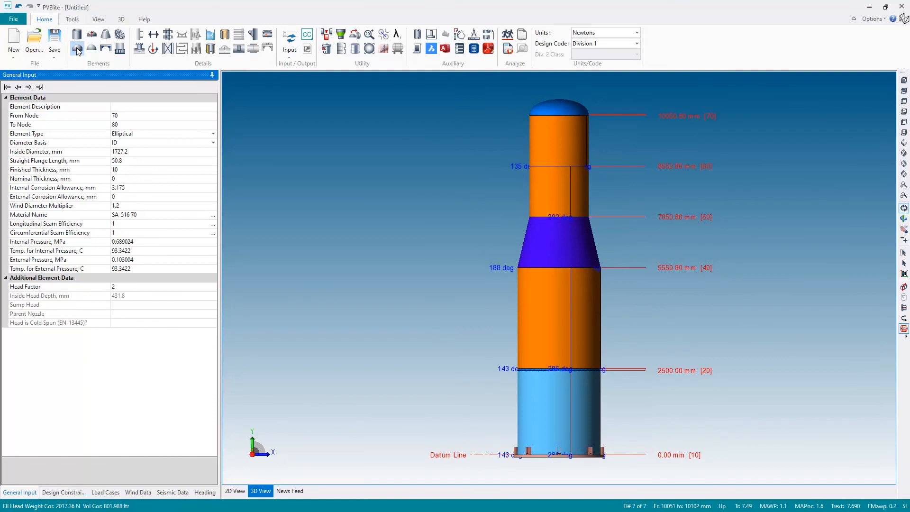